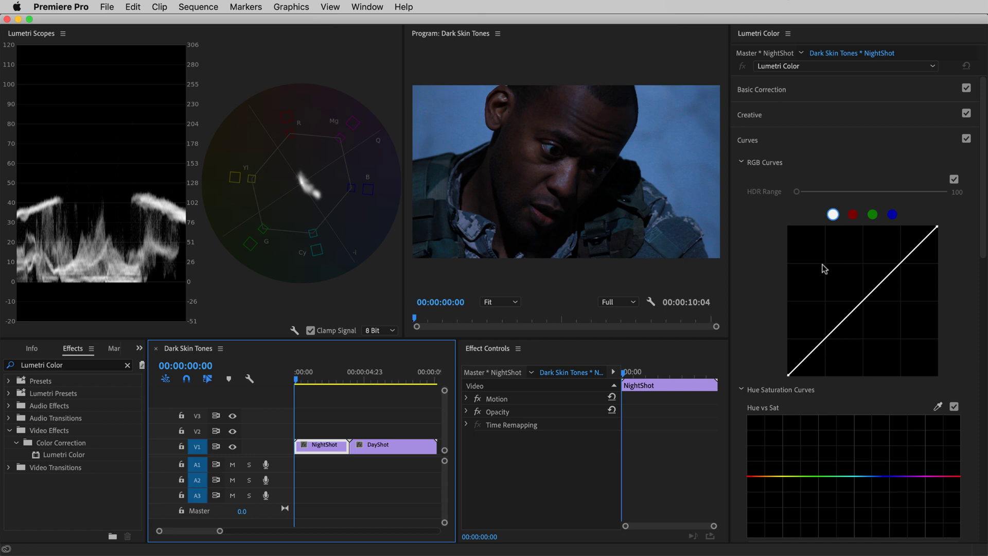
# Brighten NightShot with the master RGB curve by anchoring the black point, moving the white point inward and slightly lifting a shadow point
pyautogui.moveTo(985, 186); pyautogui.dragTo(986, 215)
pyautogui.scroll(2, 837, 300)
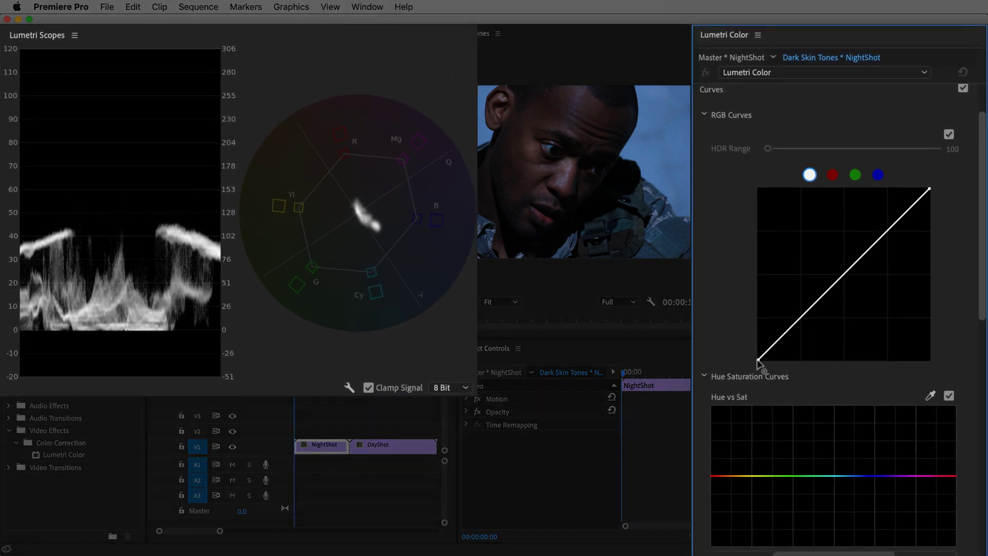
pyautogui.moveTo(751, 370); pyautogui.dragTo(753, 368)
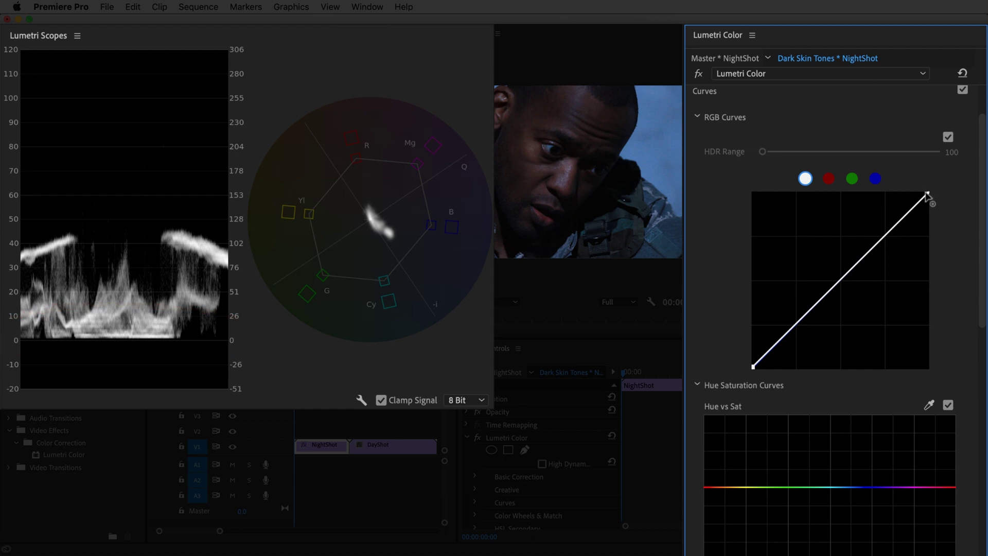
pyautogui.moveTo(930, 195); pyautogui.dragTo(889, 194)
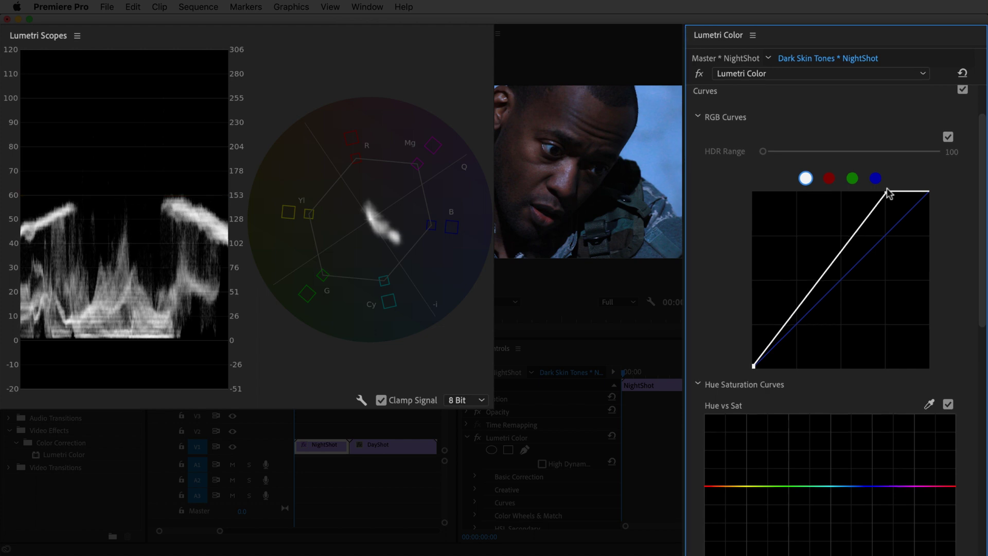
pyautogui.click(786, 322)
pyautogui.moveTo(787, 323); pyautogui.dragTo(784, 321)
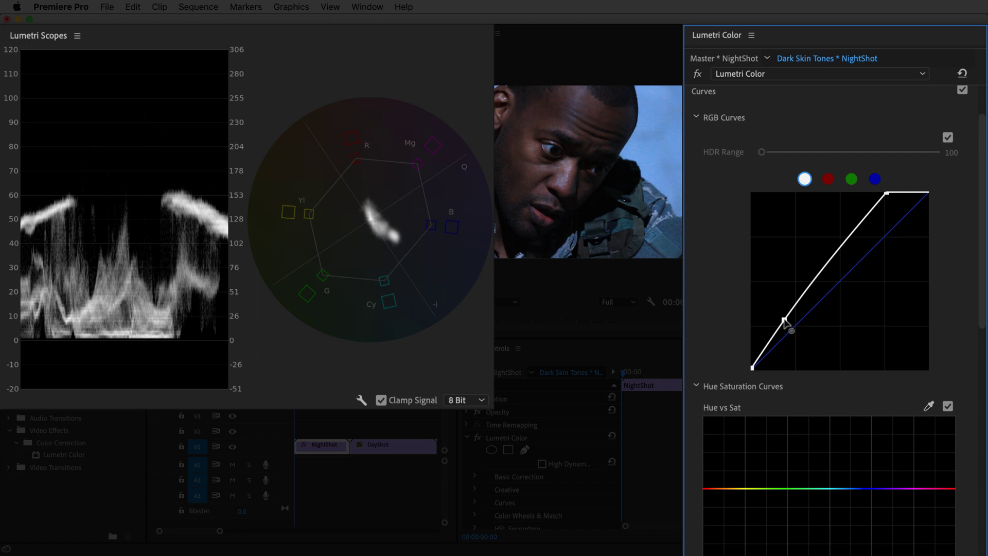
# Sample the man's skin tone for NightShot's Hue vs Hue curve and lower the middle red point slightly
pyautogui.moveTo(984, 292); pyautogui.dragTo(982, 366)
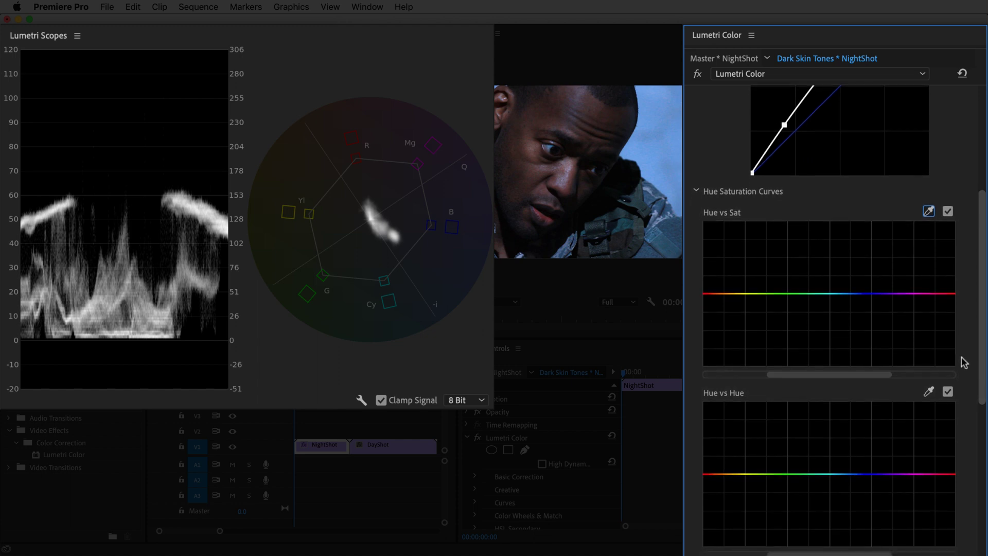
pyautogui.click(931, 395)
pyautogui.click(536, 123)
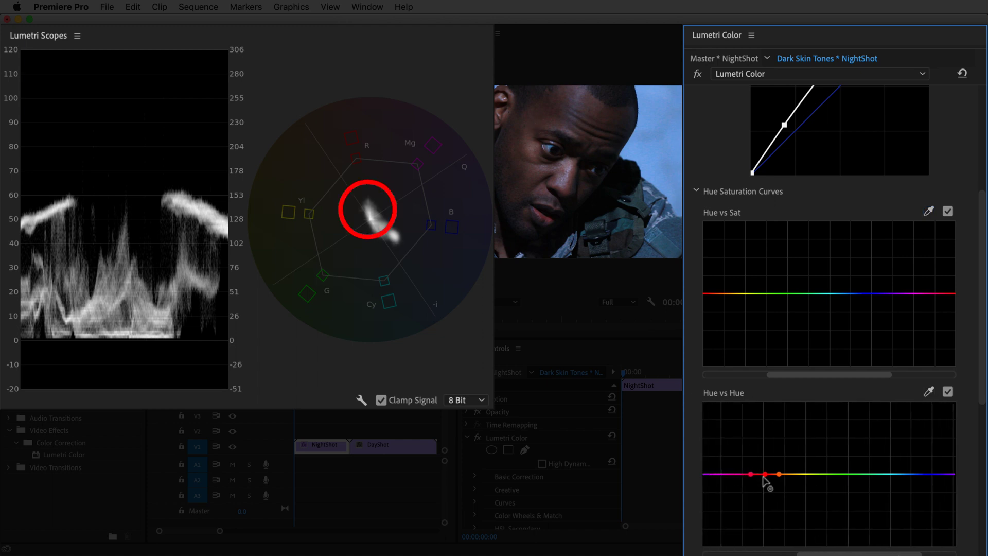
pyautogui.click(765, 476)
pyautogui.moveTo(765, 476); pyautogui.dragTo(765, 481)
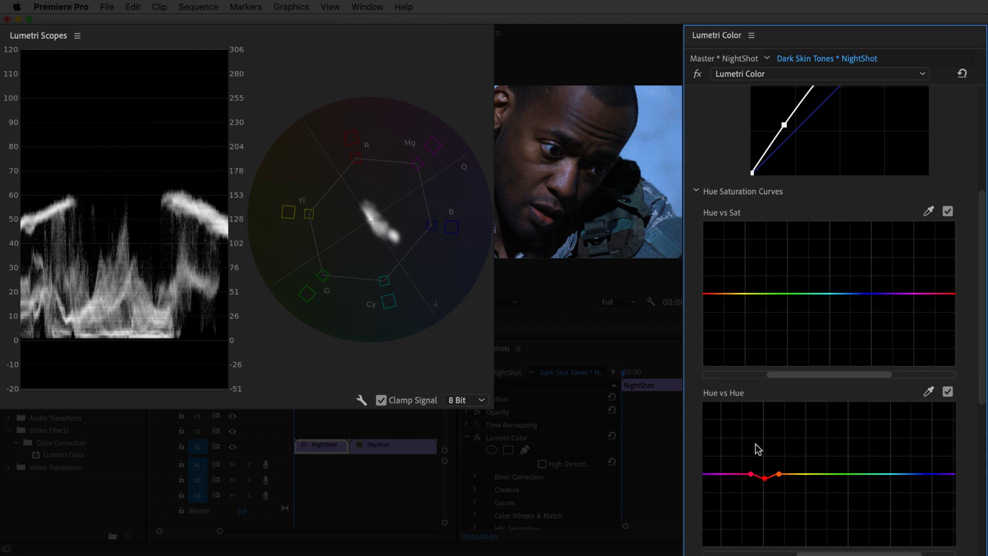
# Add a slightly raised orange point to NightShot's Hue vs Sat curve, then compare the grade with the effect bypassed
pyautogui.click(730, 294)
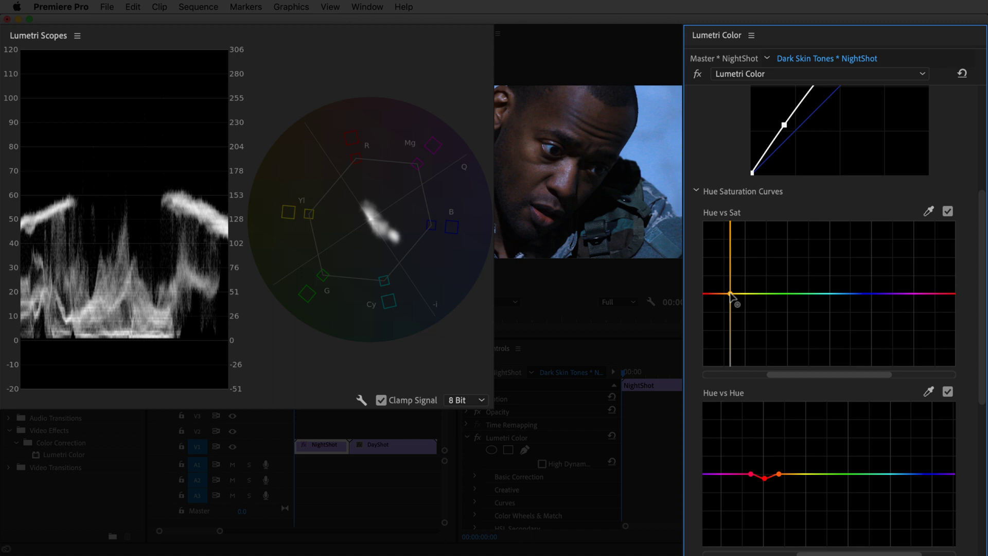
pyautogui.moveTo(730, 294); pyautogui.dragTo(731, 287)
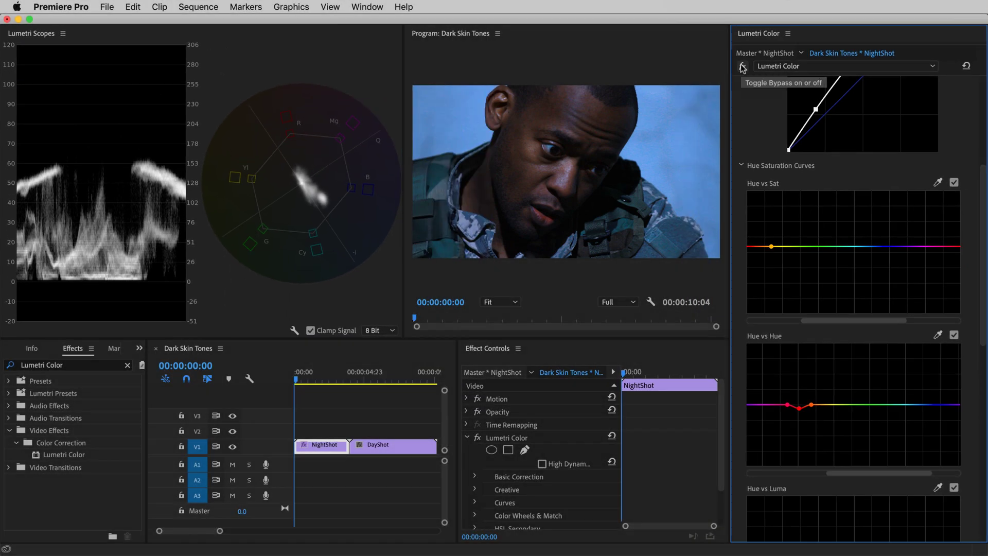
pyautogui.click(743, 67)
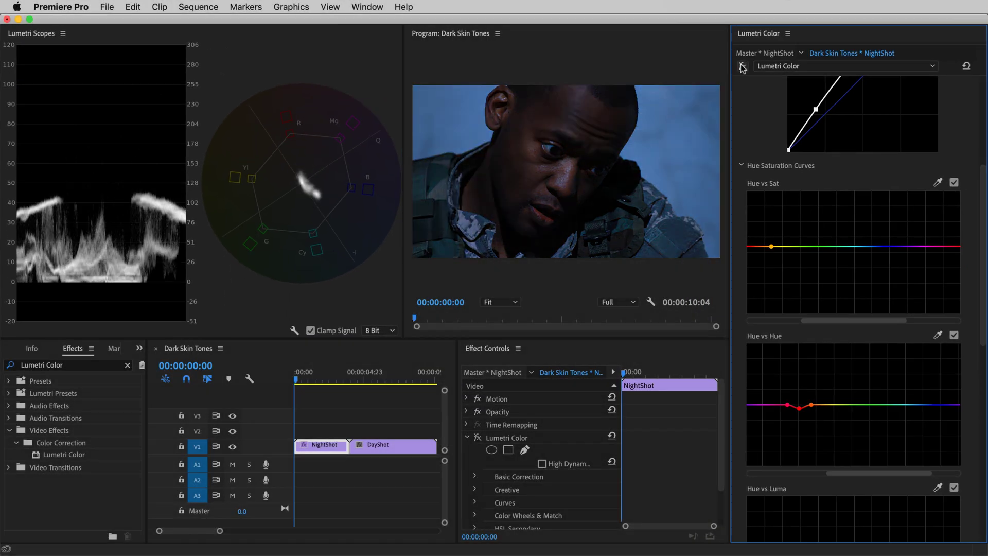
pyautogui.click(742, 67)
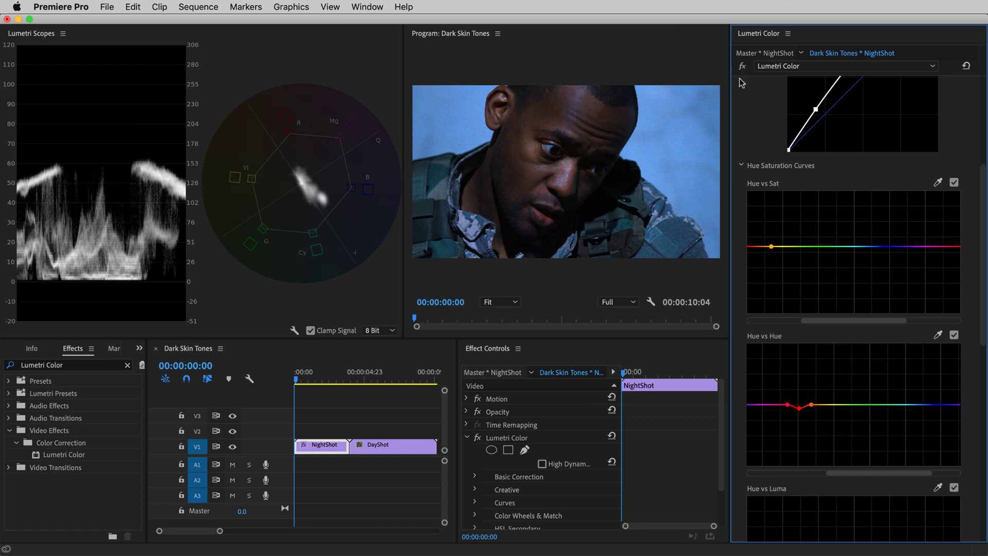
# Go to DayShot and shape its master RGB curve by moving the black point inward and lifting added shadow and highlight points
pyautogui.click(356, 380)
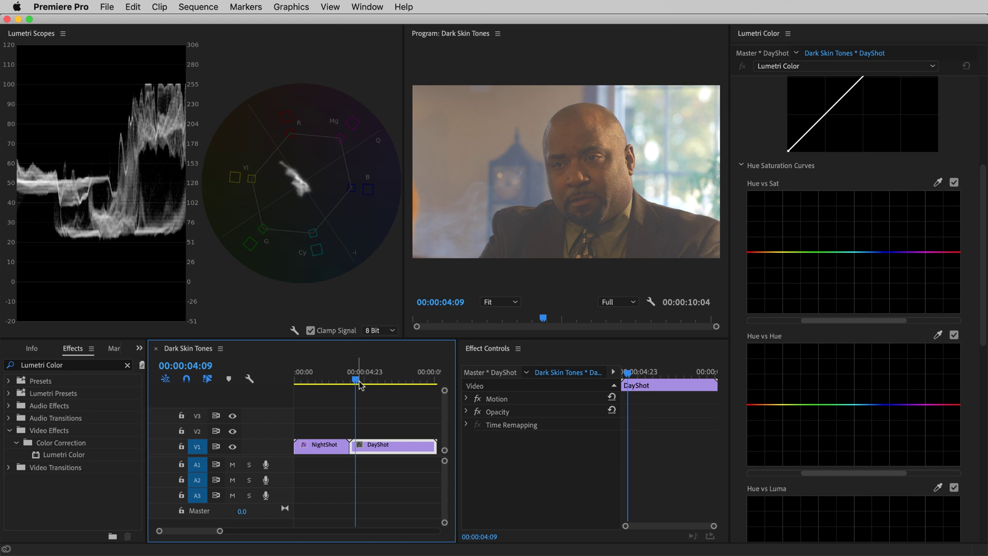
pyautogui.scroll(5, 984, 185)
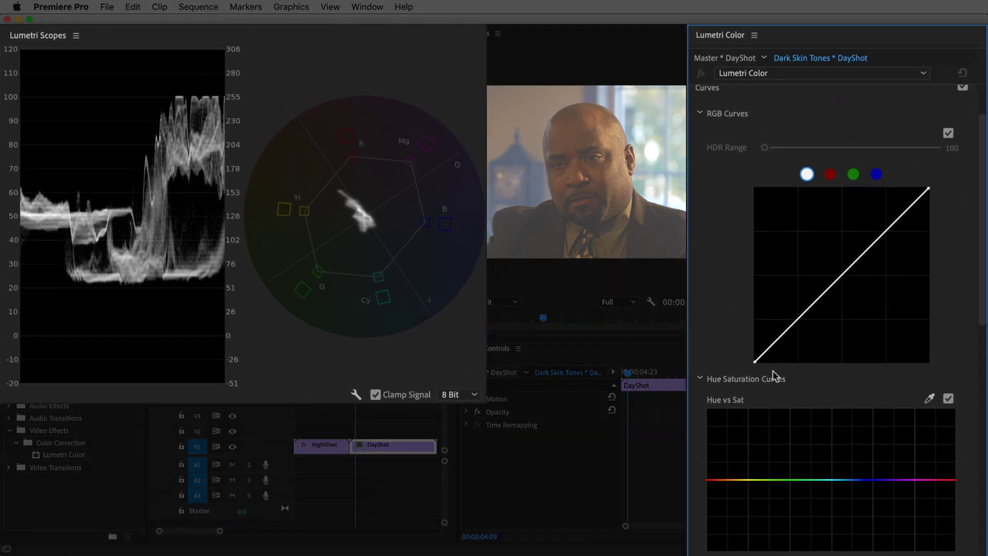
pyautogui.moveTo(752, 367); pyautogui.dragTo(788, 376)
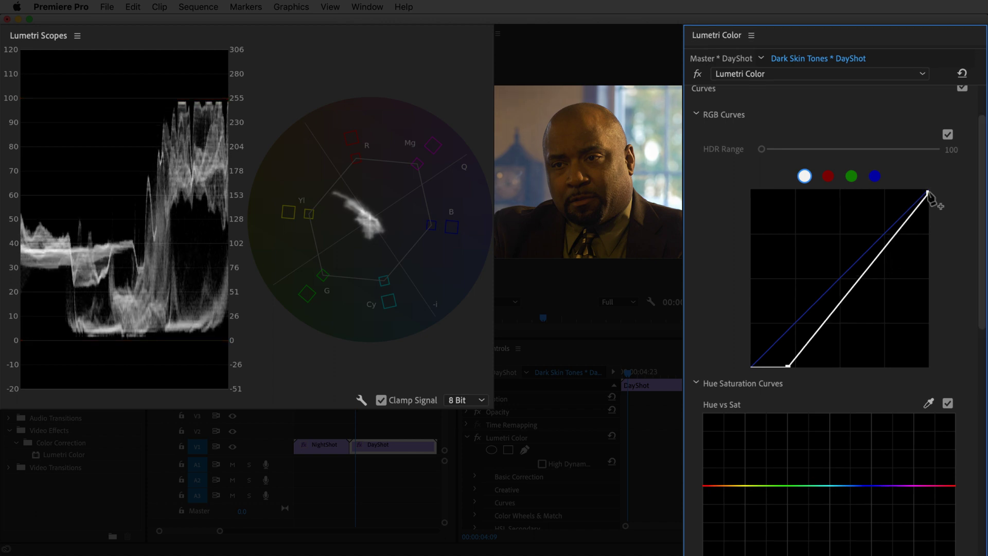
pyautogui.click(829, 317)
pyautogui.moveTo(829, 317); pyautogui.dragTo(827, 315)
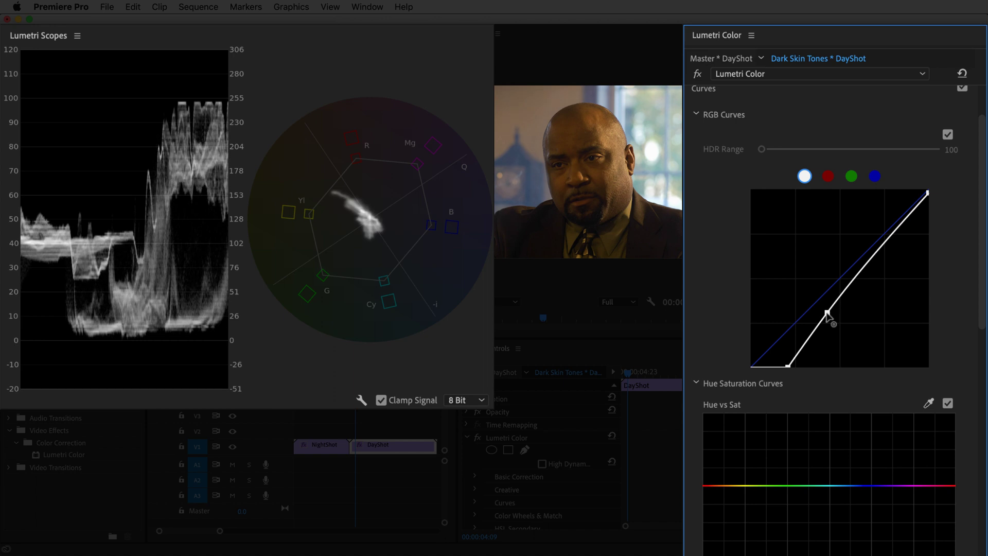
pyautogui.click(871, 252)
pyautogui.moveTo(872, 250); pyautogui.dragTo(867, 250)
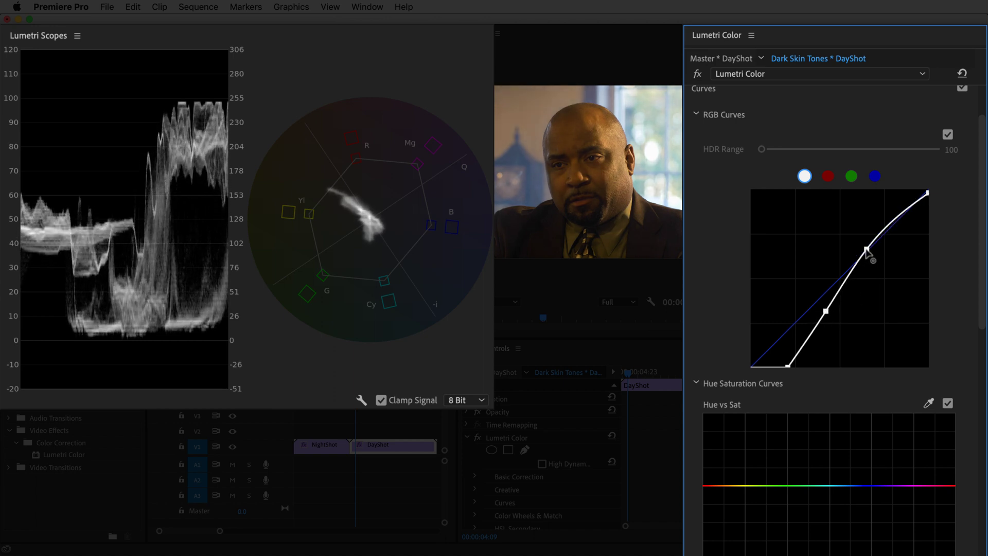
pyautogui.moveTo(824, 315); pyautogui.dragTo(825, 314)
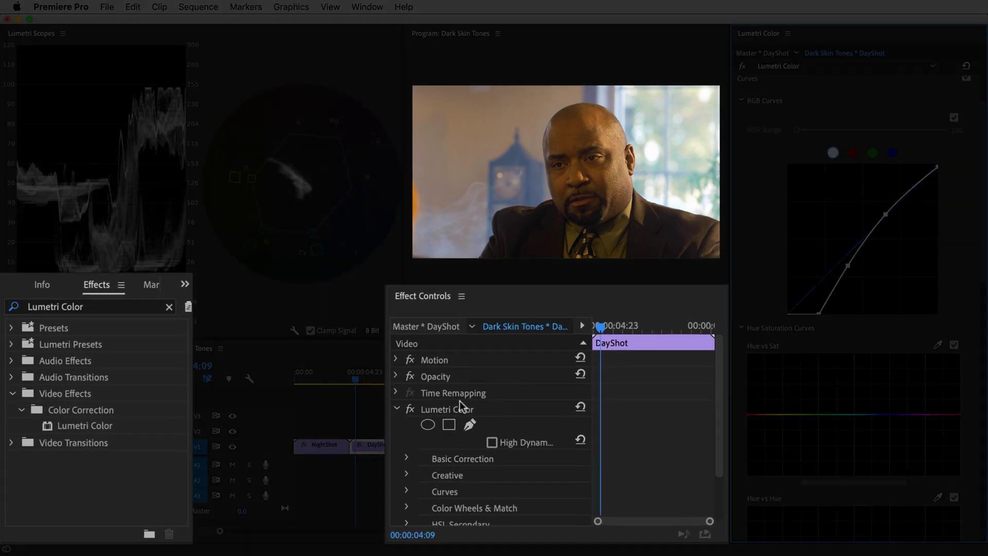
# Add a second Lumetri Color effect to DayShot and create an ellipse mask on it
pyautogui.click(396, 409)
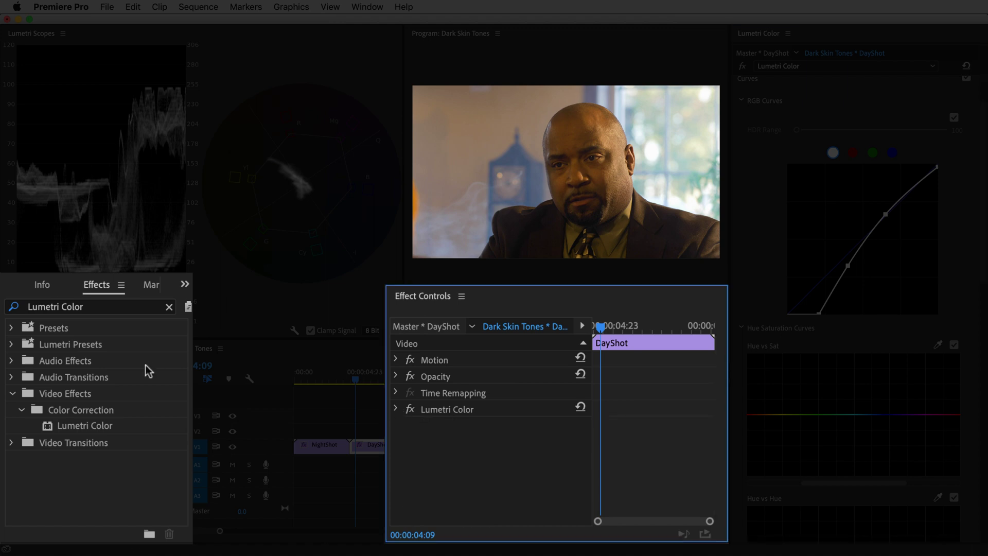
pyautogui.moveTo(94, 425); pyautogui.dragTo(545, 446)
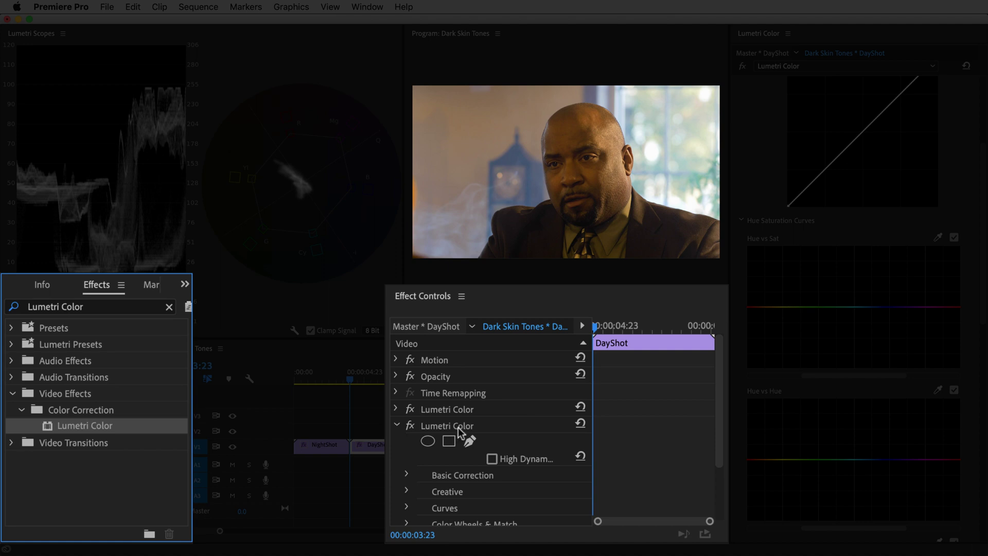
pyautogui.click(431, 442)
# Fit the ellipse mask around the man's head, with a feather of about 85.3 and an expansion of about 3.7
pyautogui.moveTo(564, 178); pyautogui.dragTo(581, 174)
pyautogui.moveTo(584, 120); pyautogui.dragTo(571, 122)
pyautogui.moveTo(572, 125); pyautogui.dragTo(568, 106)
pyautogui.moveTo(598, 212); pyautogui.dragTo(598, 228)
pyautogui.moveTo(620, 155); pyautogui.dragTo(635, 161)
pyautogui.moveTo(544, 172); pyautogui.dragTo(541, 168)
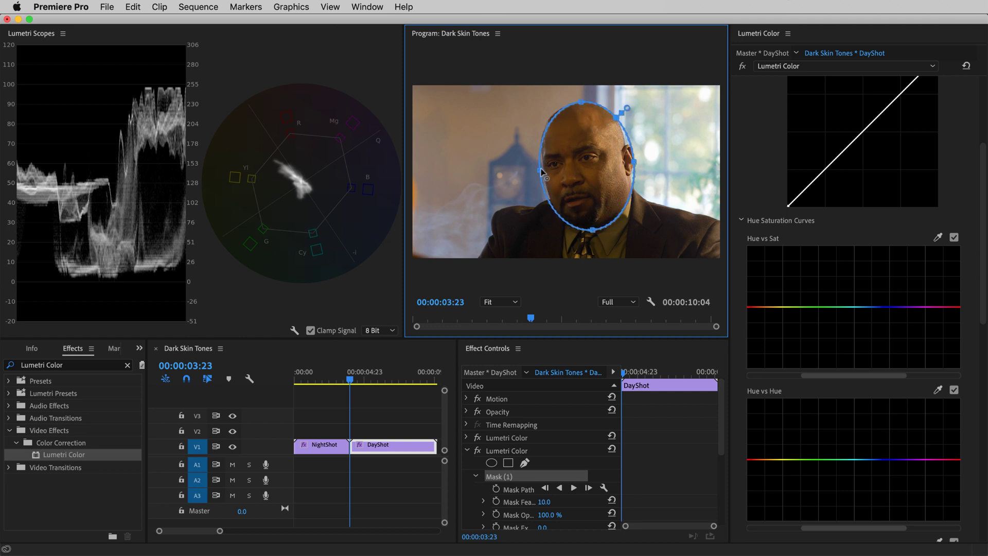
pyautogui.moveTo(627, 108)
pyautogui.mouseDown()
pyautogui.moveTo(636, 100)
pyautogui.moveTo(625, 109)
pyautogui.mouseUp()
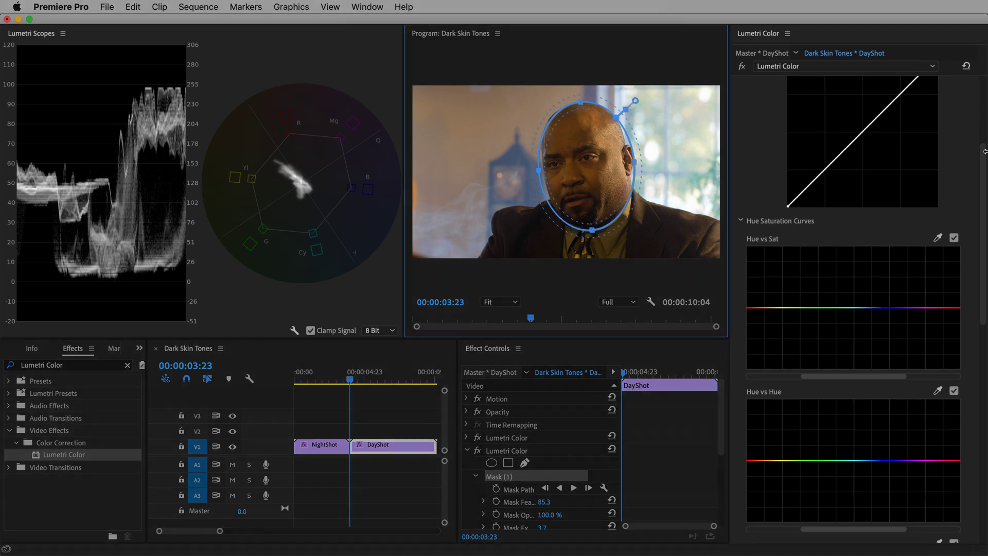
# Sample the man's face for the masked effect's Hue vs Hue curve and raise the middle red-orange point slightly
pyautogui.moveTo(981, 185); pyautogui.dragTo(981, 257)
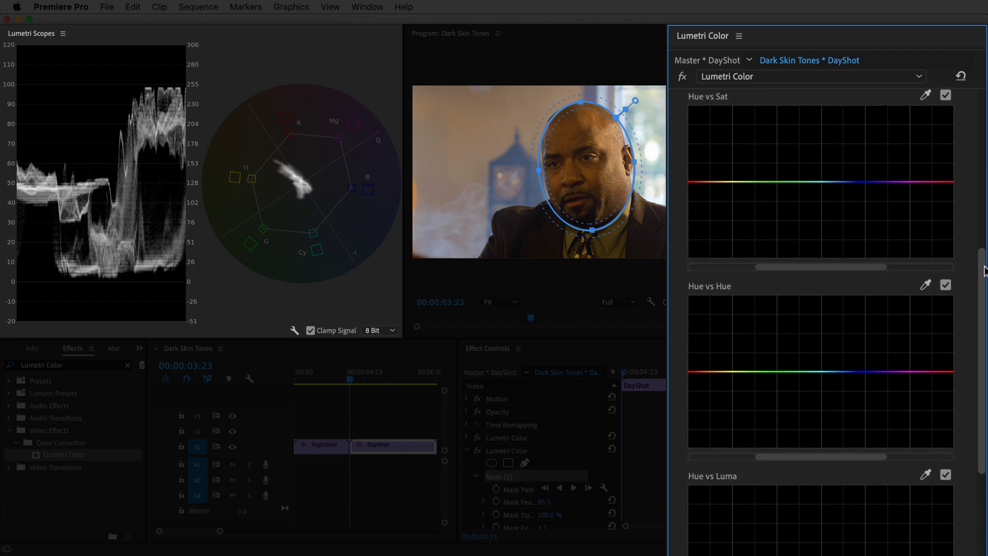
pyautogui.click(925, 284)
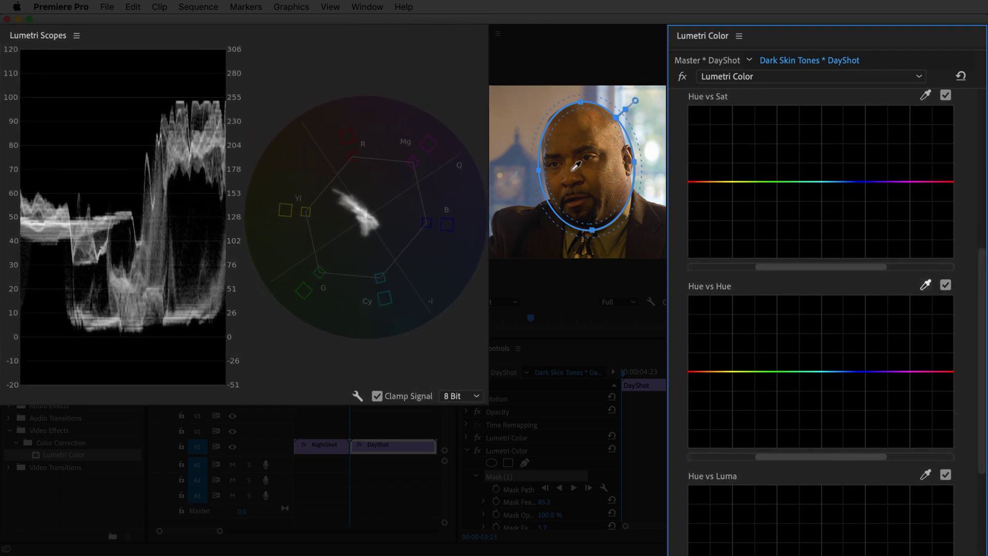
pyautogui.click(572, 168)
pyautogui.moveTo(853, 462); pyautogui.dragTo(884, 460)
pyautogui.moveTo(760, 372); pyautogui.dragTo(761, 368)
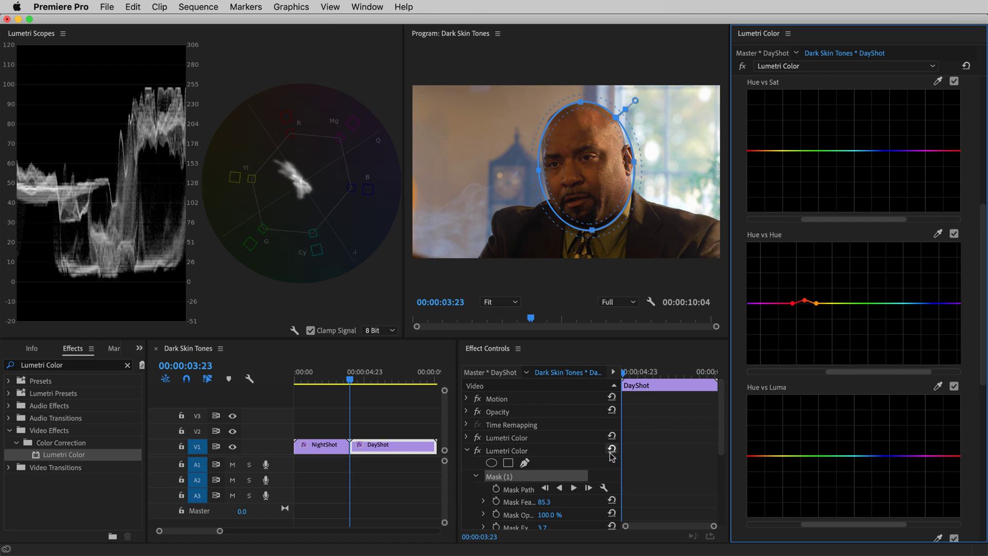
# Track the head mask forward through DayShot, scrub through the clip to check it, and collapse the masked effect
pyautogui.click(574, 488)
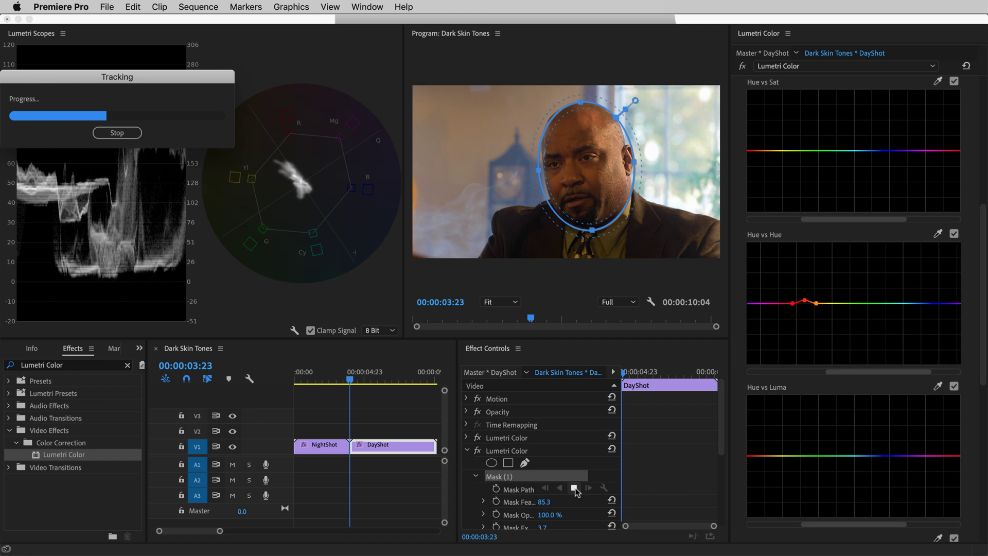
pyautogui.moveTo(716, 372); pyautogui.dragTo(611, 386)
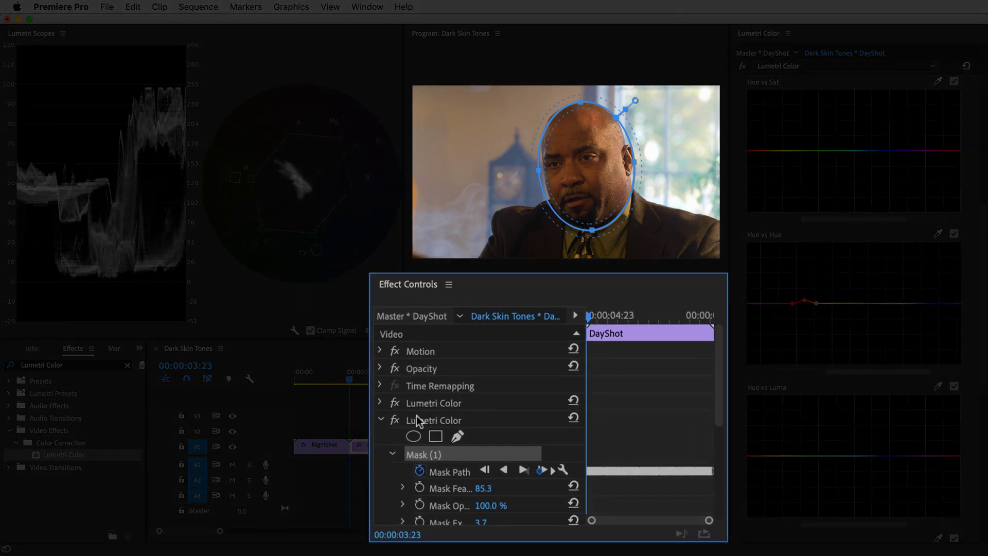
pyautogui.click(381, 419)
# Set the Basic Correction saturation to 80 in DayShot's first Lumetri Color effect and collapse that effect
pyautogui.click(380, 403)
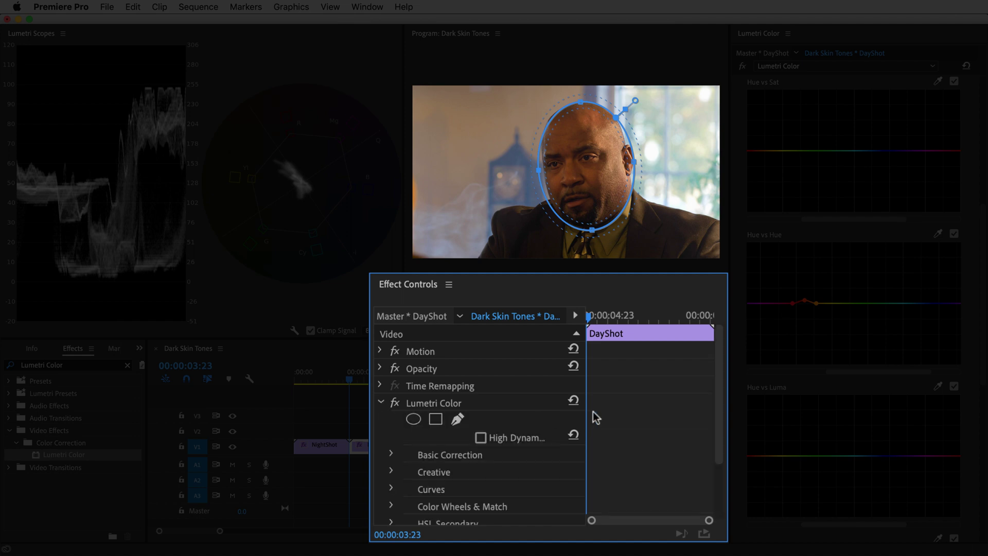
pyautogui.moveTo(718, 393); pyautogui.dragTo(717, 436)
pyautogui.click(392, 423)
pyautogui.click(480, 472)
pyautogui.write('80')
pyautogui.press('Return')
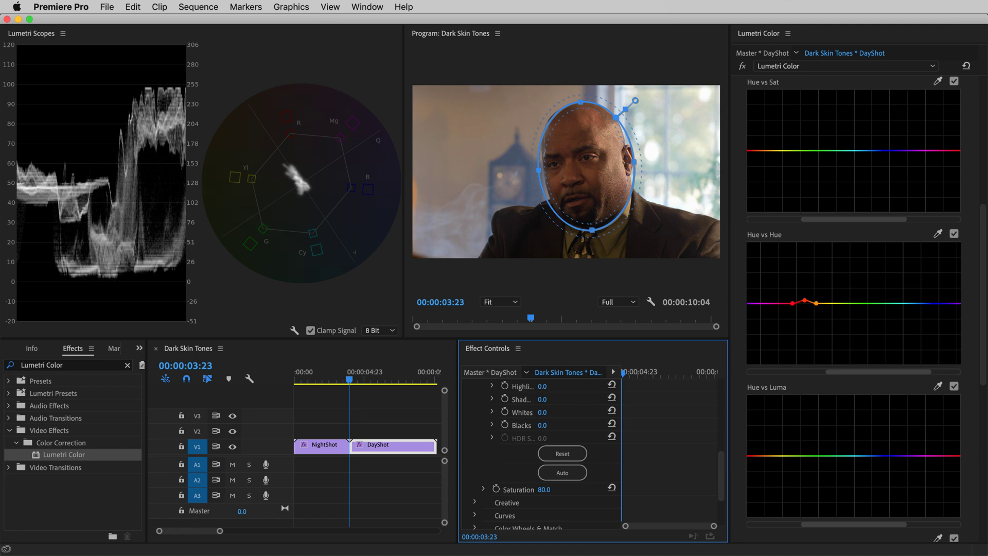
pyautogui.scroll(2, 666, 452)
pyautogui.scroll(8, 666, 452)
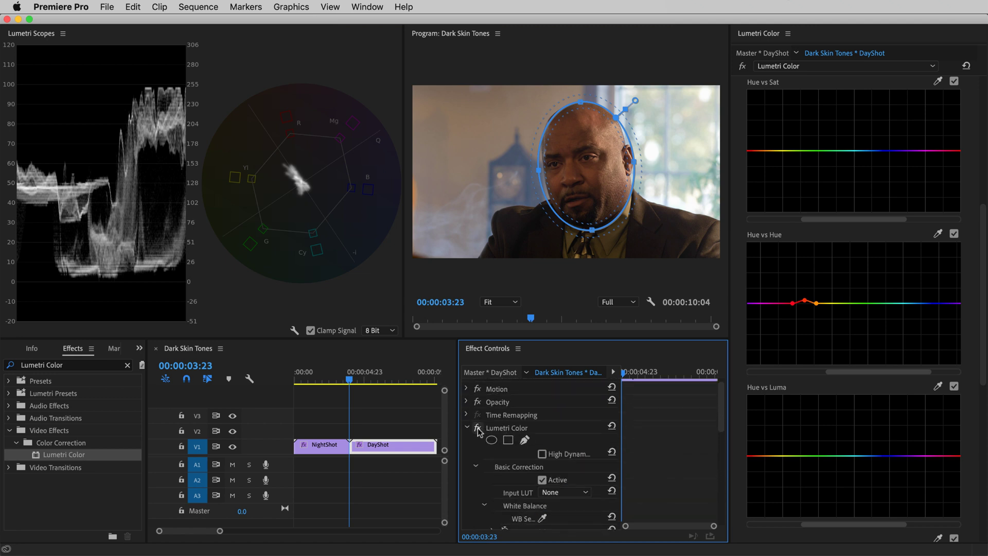
pyautogui.click(468, 427)
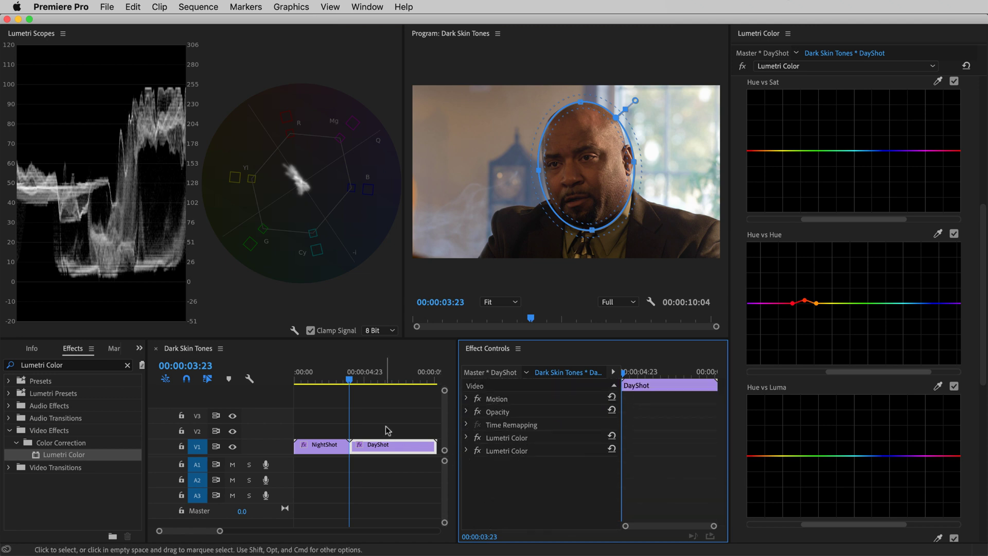